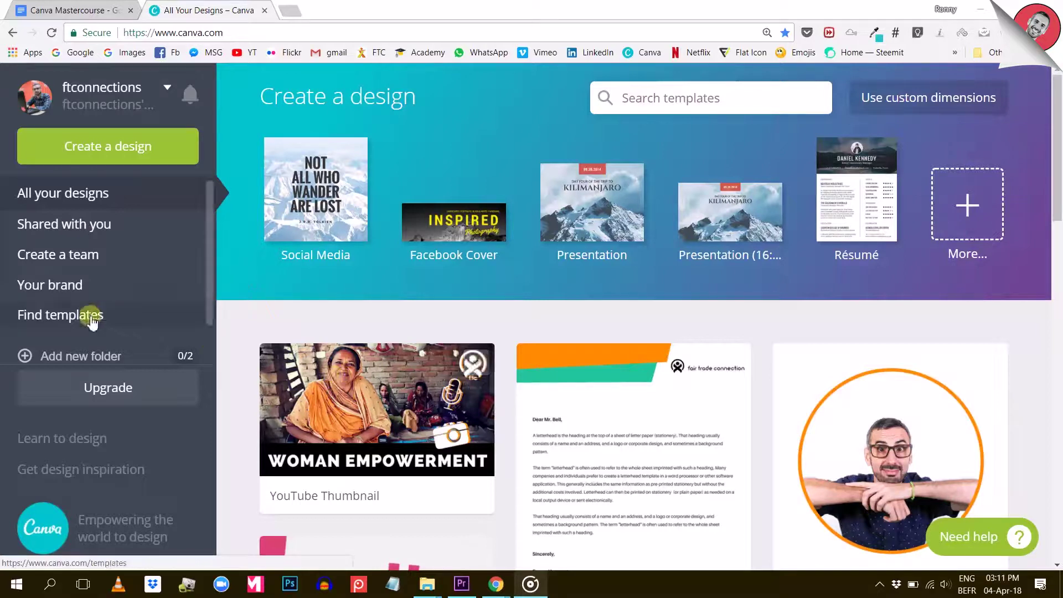
- Review the Canva for Work upgrade offer, highlighting its name, then dismiss it
left_click(101, 387)
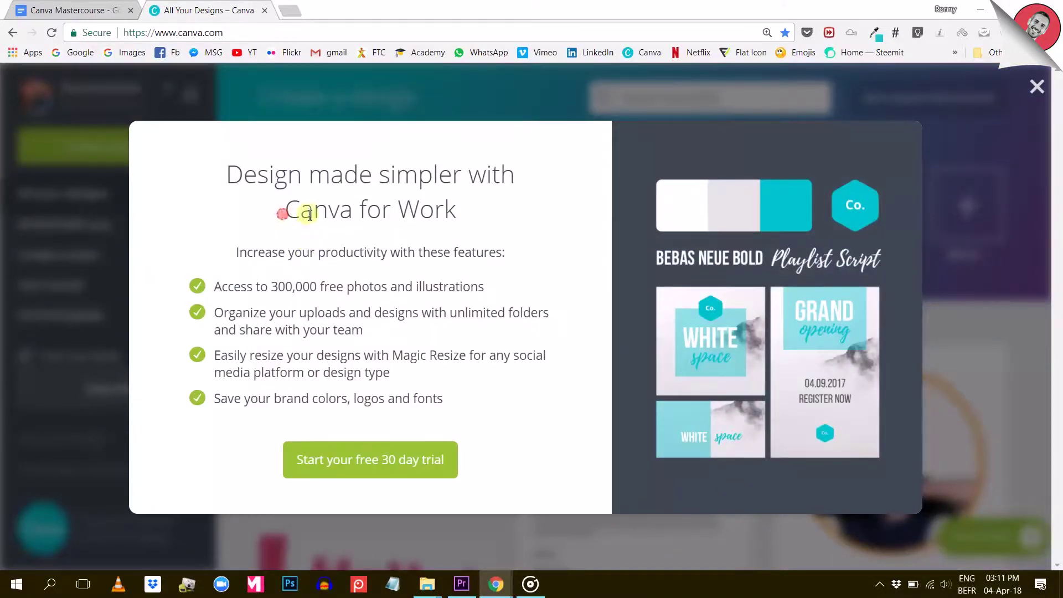
left_click_drag(285, 213, 475, 216)
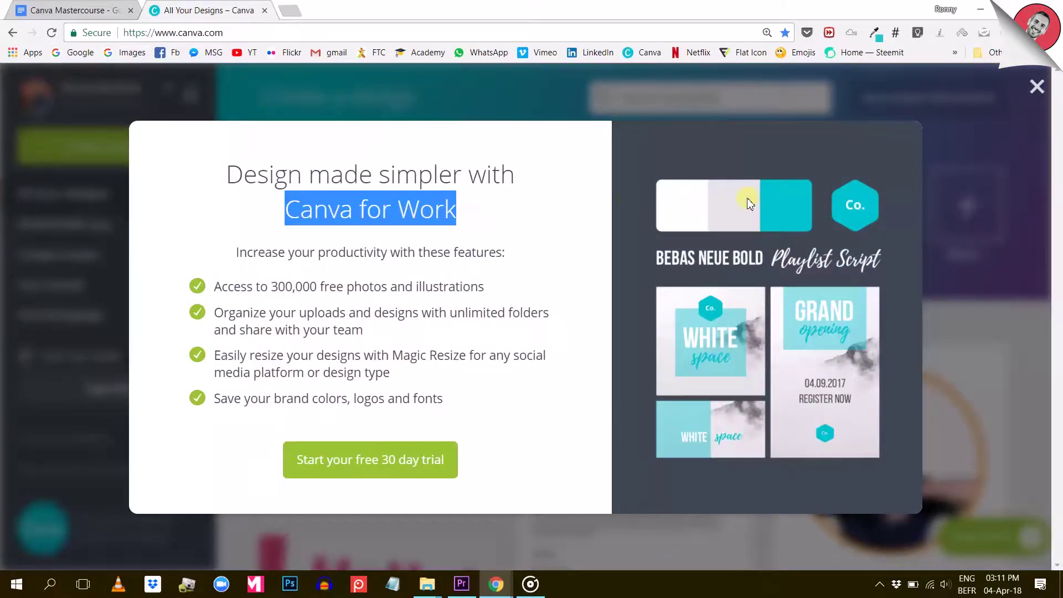
left_click(1037, 87)
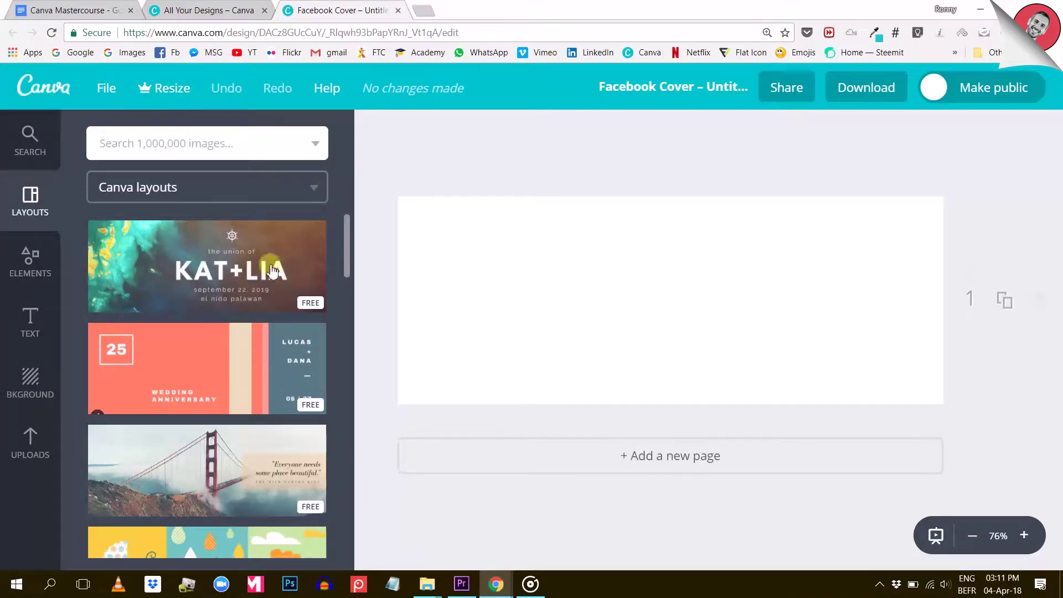
- Apply the premium laughing-friends photo layout captioned 'Life is about finding people who are your kind of crazy!'
scroll(225, 299, "down", 2)
scroll(226, 299, "down", 5)
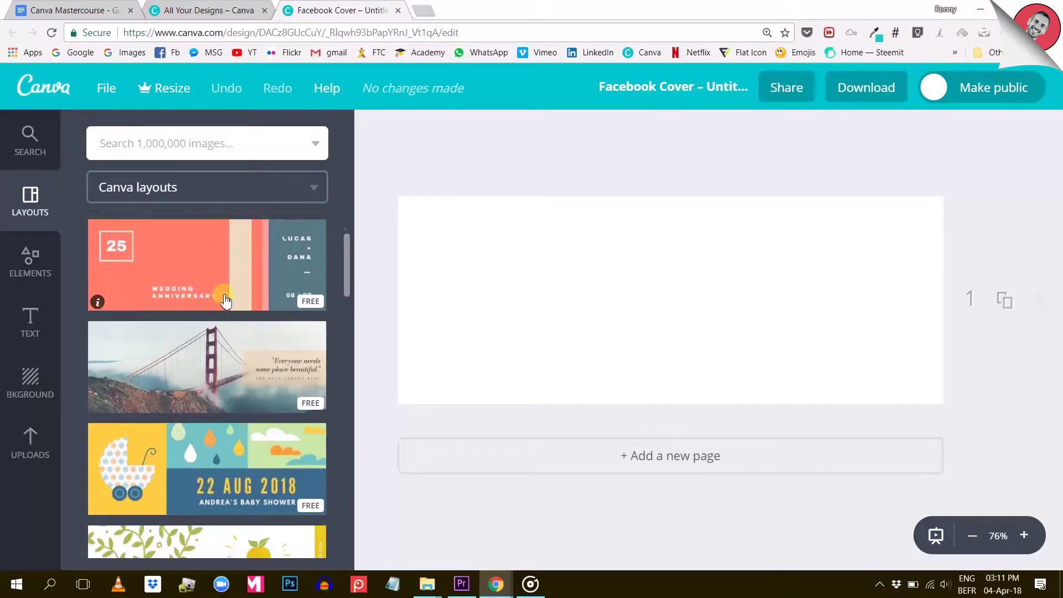
scroll(226, 299, "down", 13)
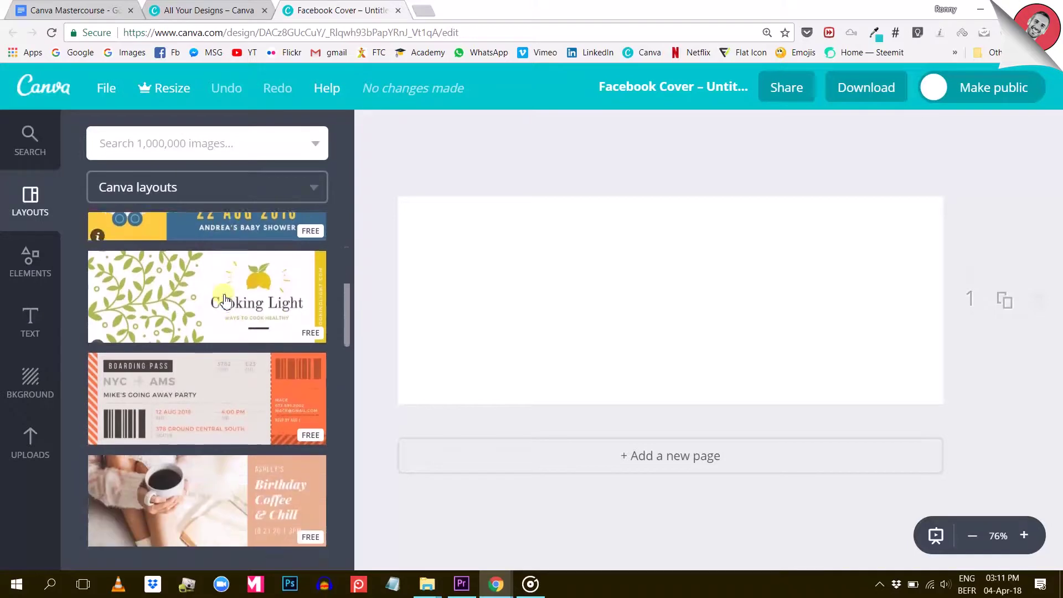
scroll(226, 301, "down", 3)
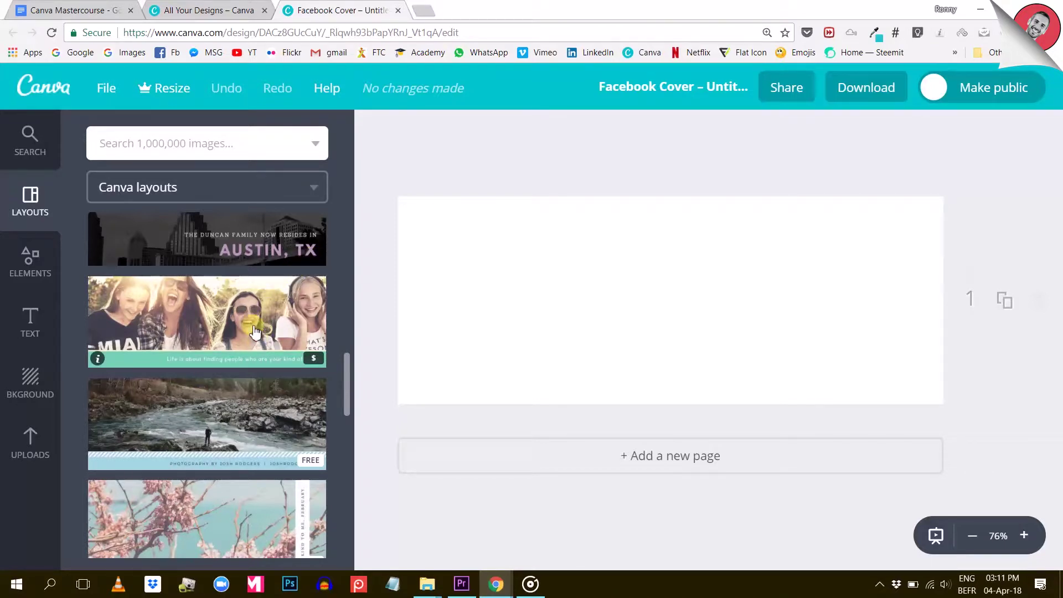
left_click(259, 344)
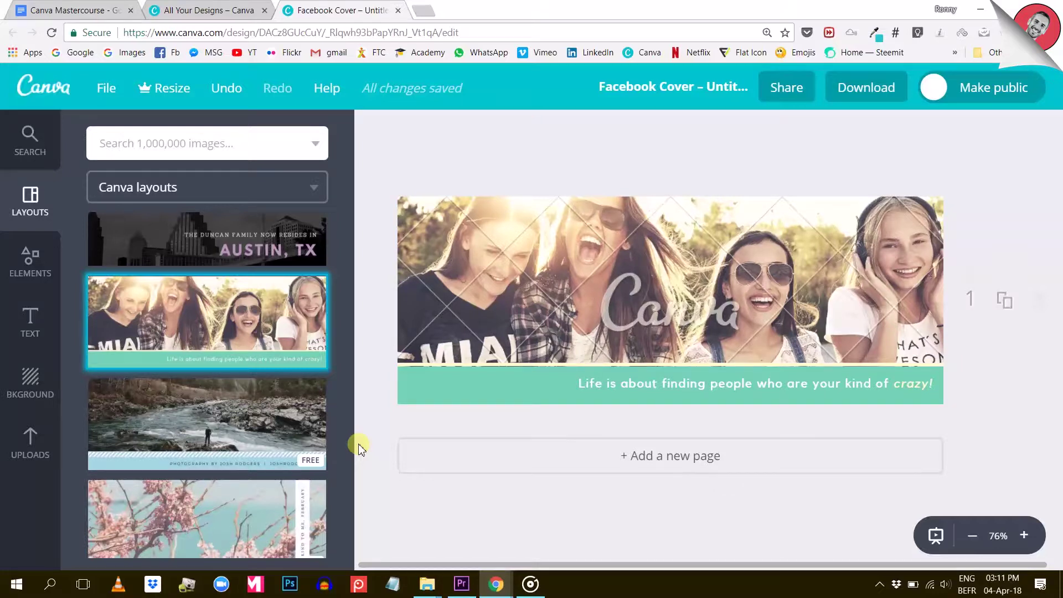
- Remove the premium photo and drag the uploaded woman photo into the cover's frame
key("ctrl+z")
left_click(30, 441)
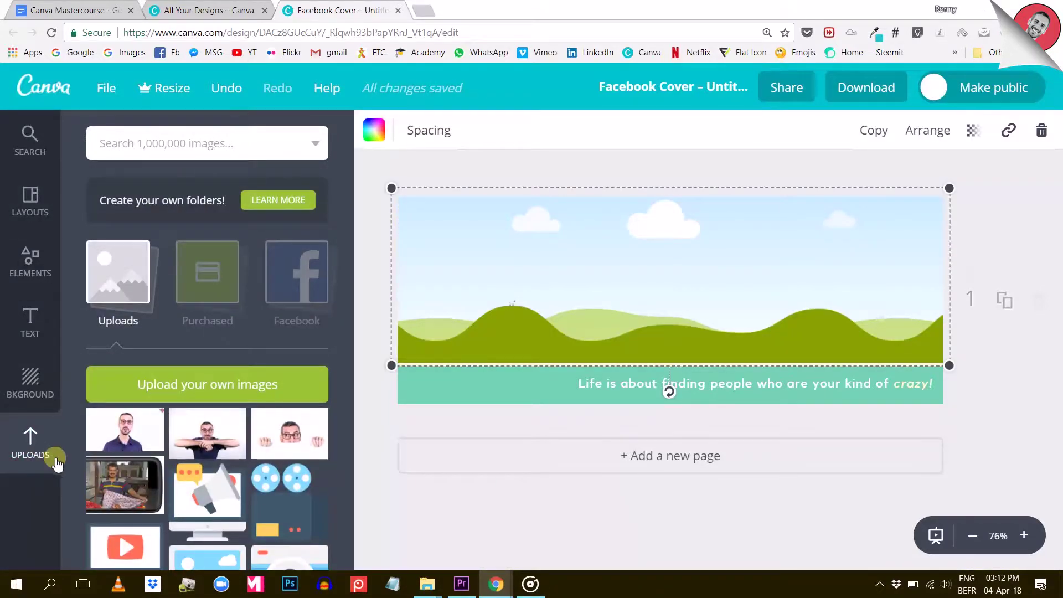
scroll(268, 439, "down", 8)
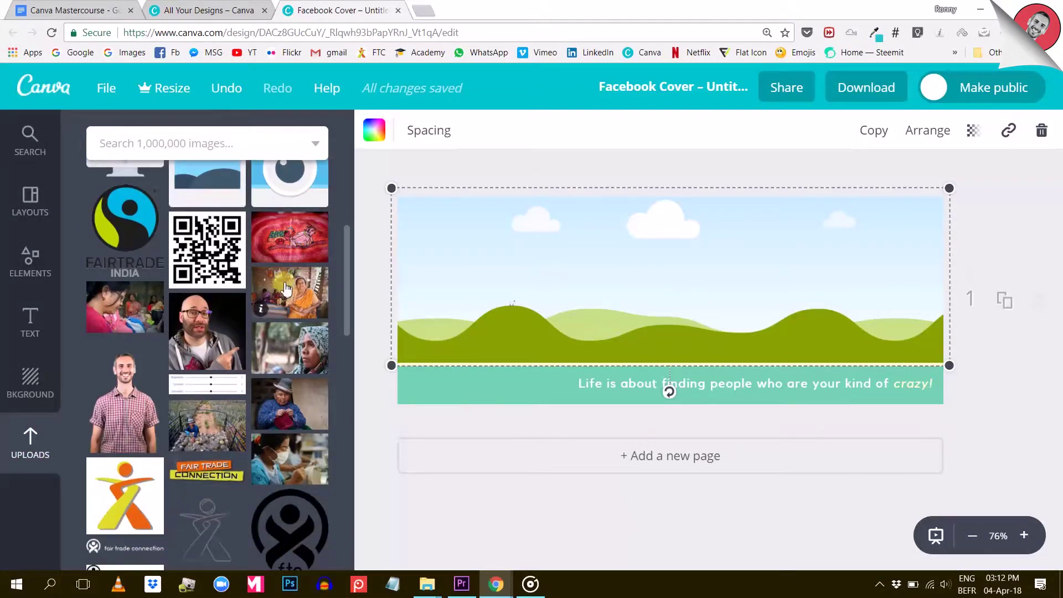
left_click_drag(285, 288, 587, 310)
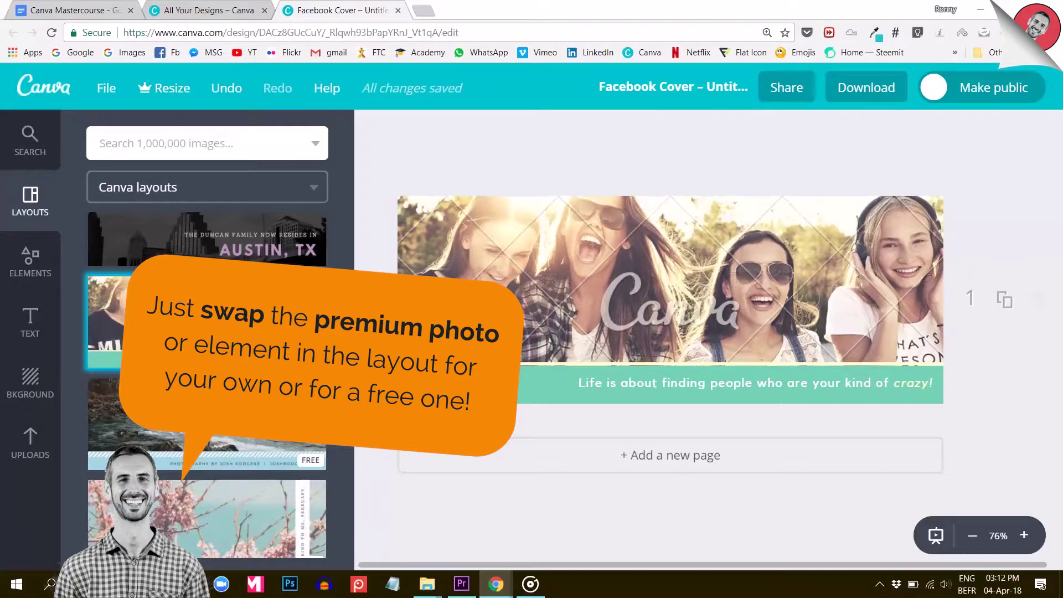
scroll(320, 446, "down", 3)
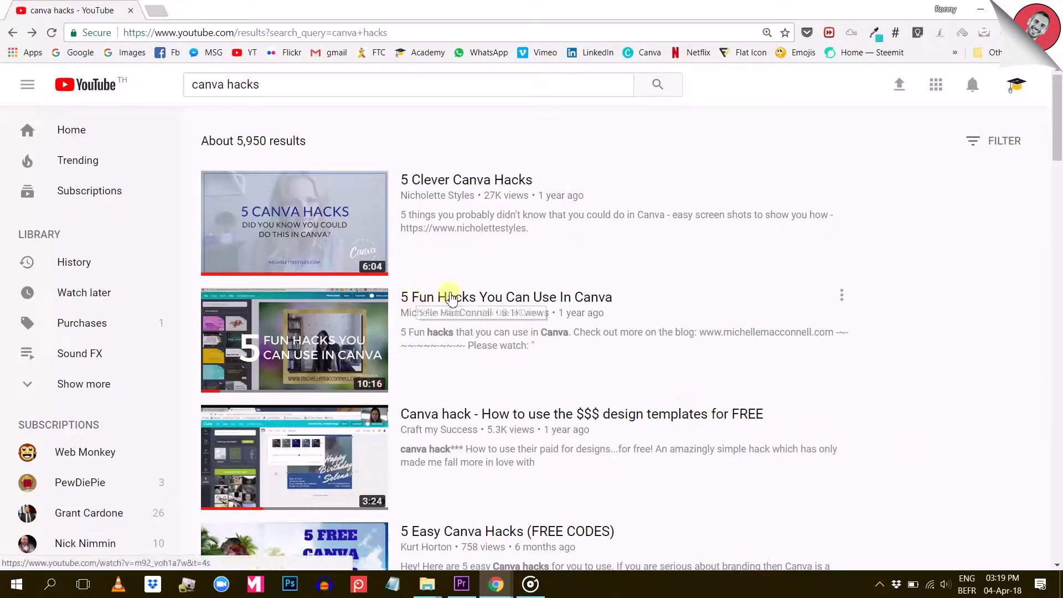
- Browse down the 'canva hacks' YouTube results toward videos on free paid layouts
scroll(542, 303, "down", 2)
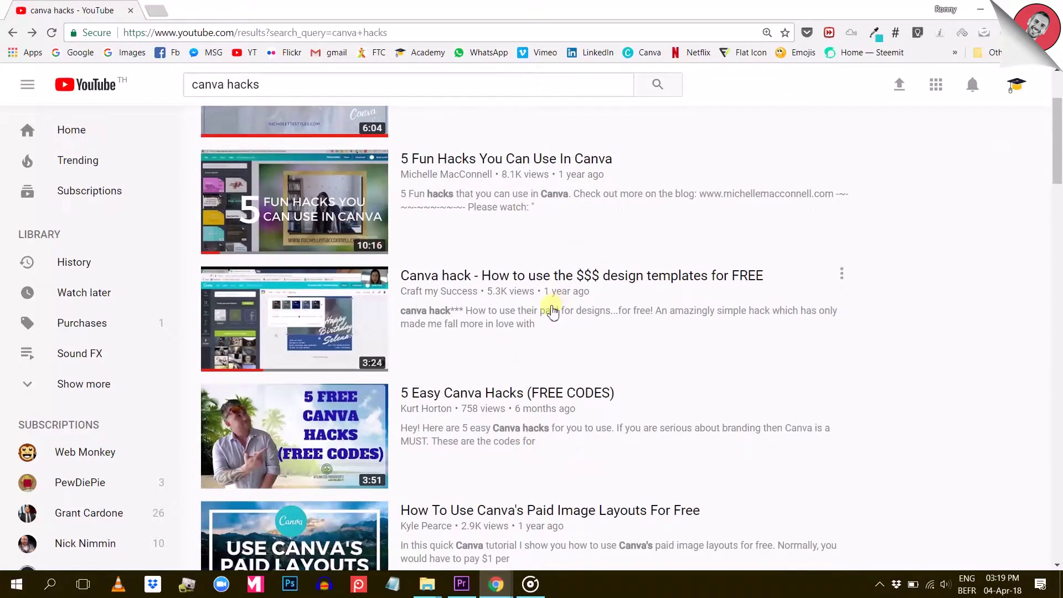
scroll(548, 307, "down", 1)
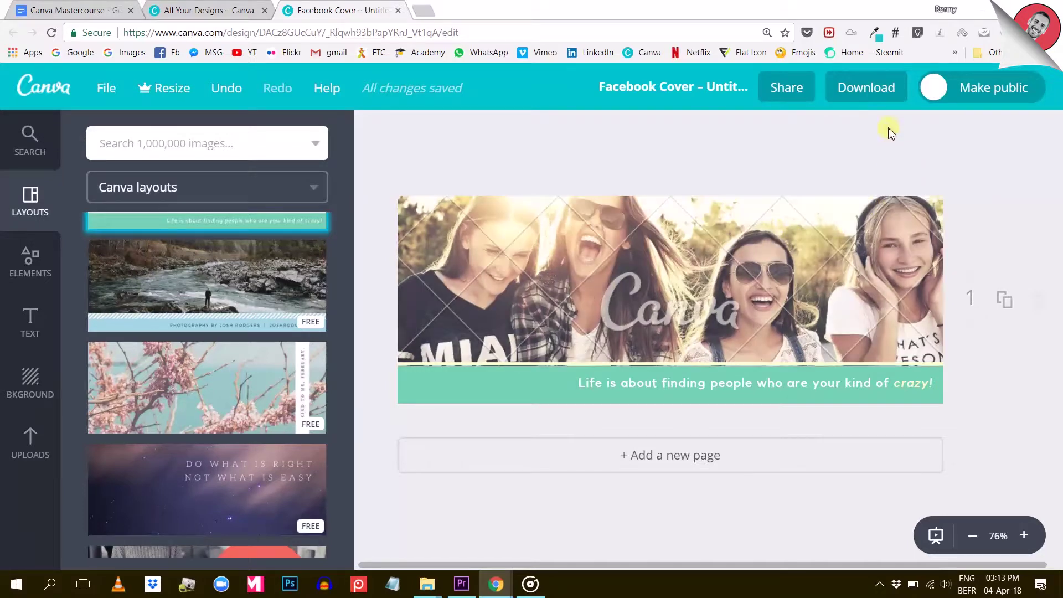
- Download the cover as a PNG, bringing up the $1.00 premium photo purchase prompt
left_click(866, 87)
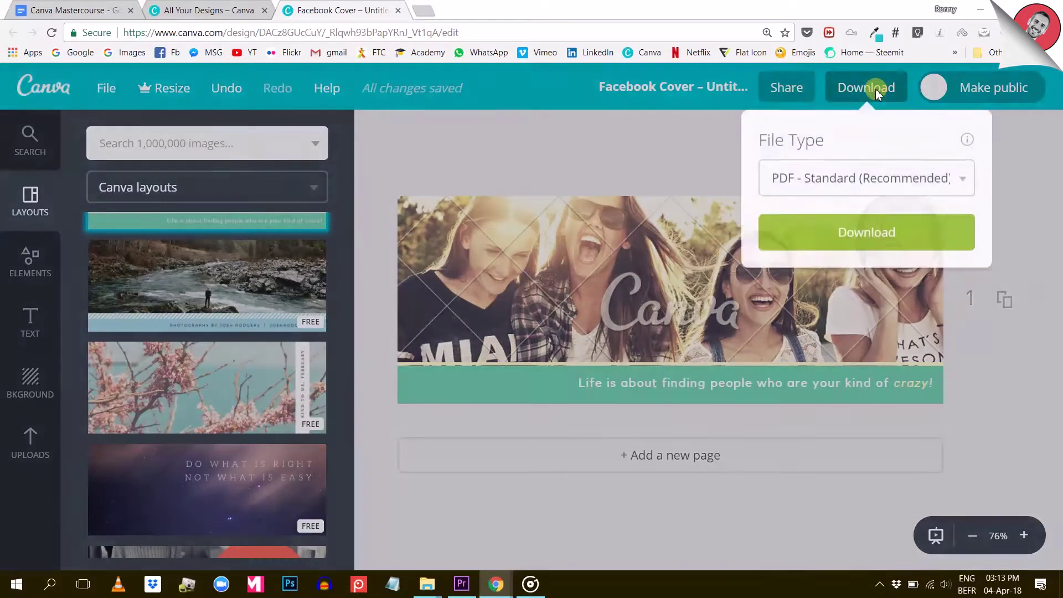
left_click(866, 176)
left_click(819, 222)
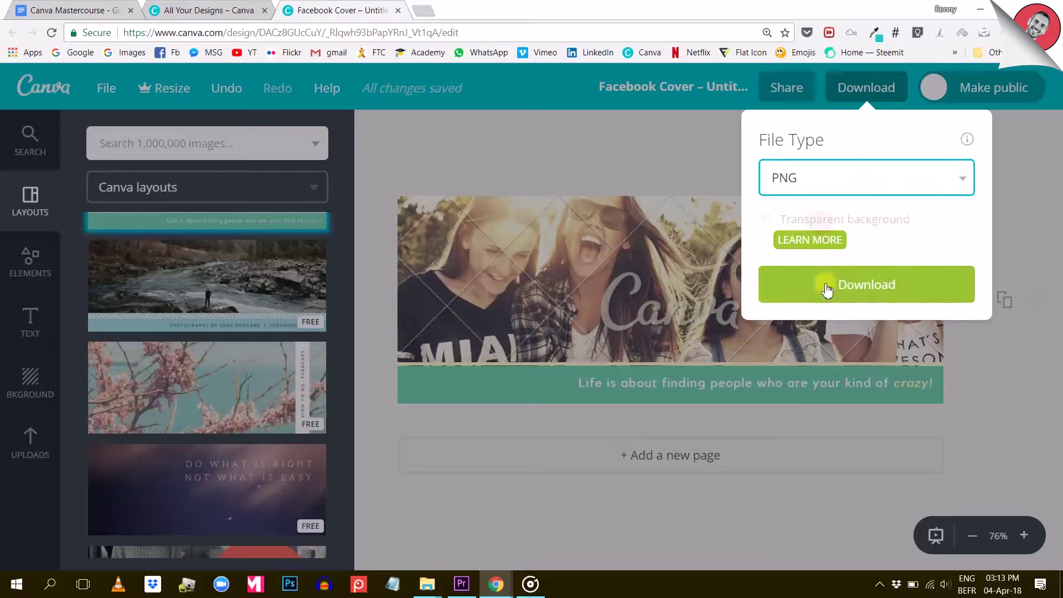
left_click(824, 281)
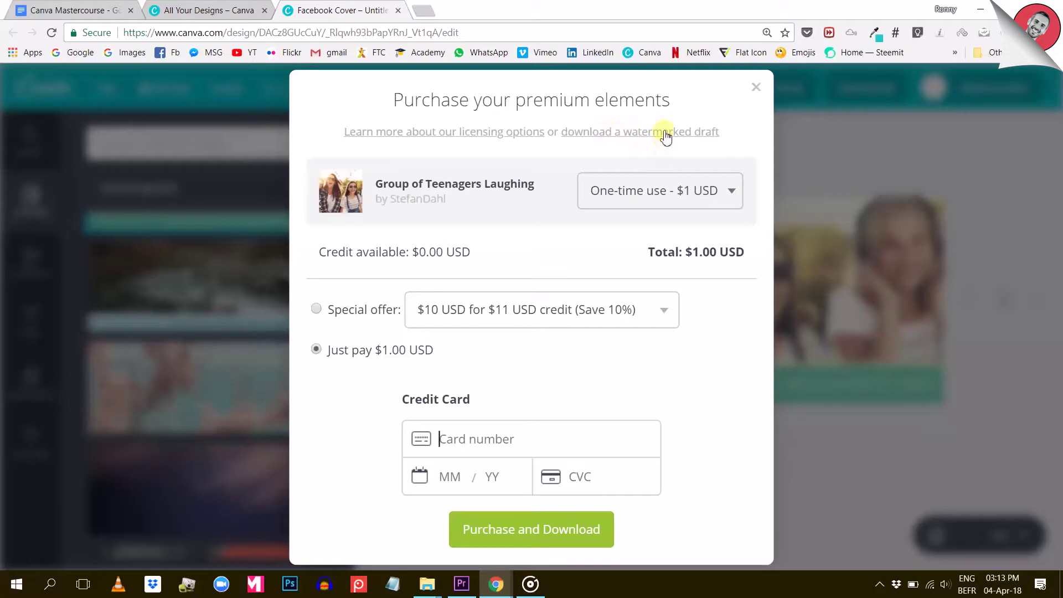
- Try the watermarked draft option, then compare the photo's licence choices, keeping One-time use
left_click(611, 133)
left_click(733, 192)
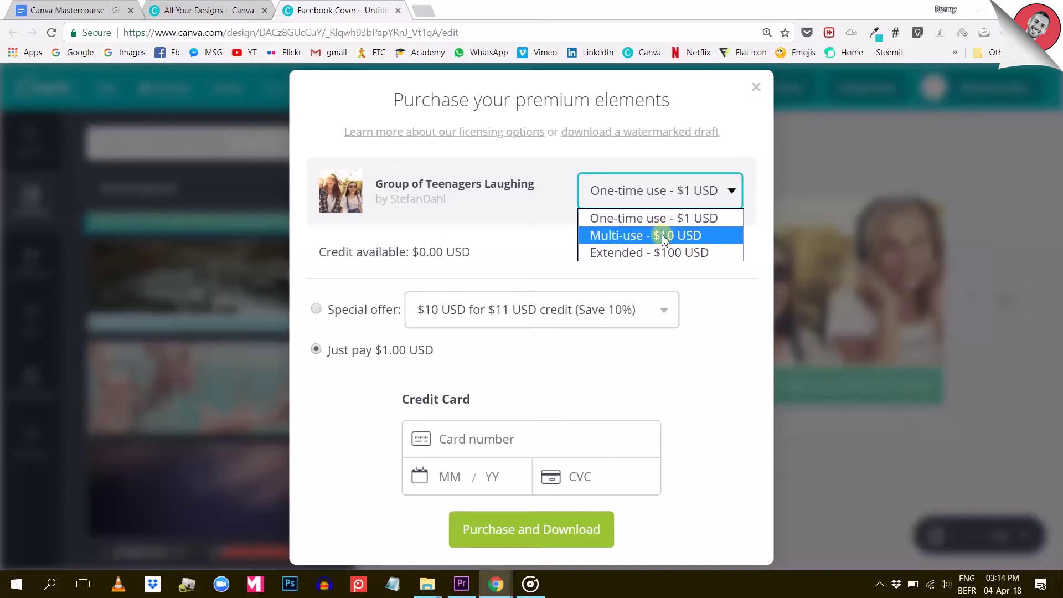
left_click(663, 219)
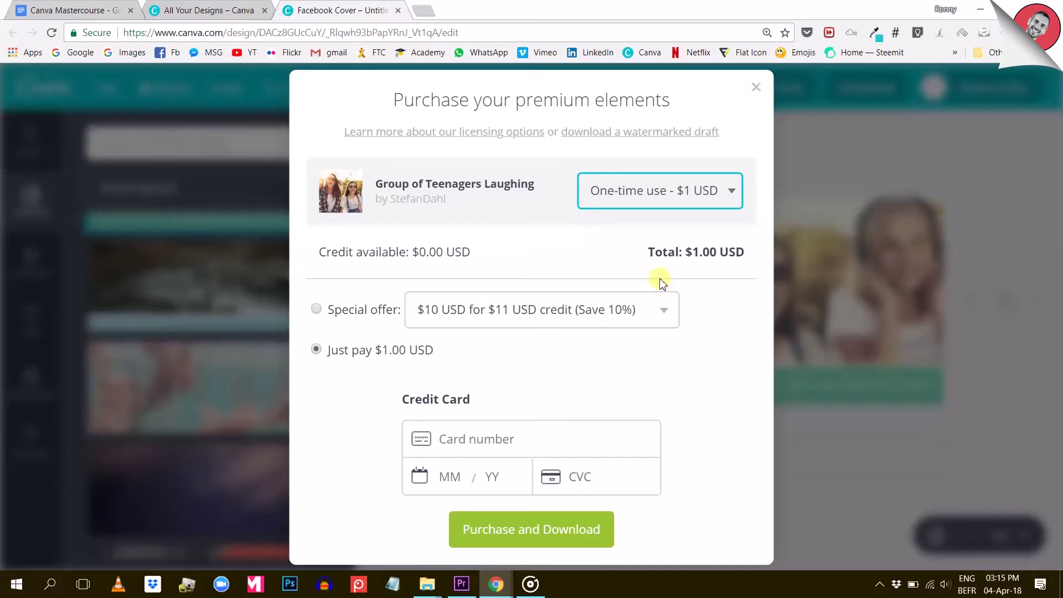
left_click(730, 191)
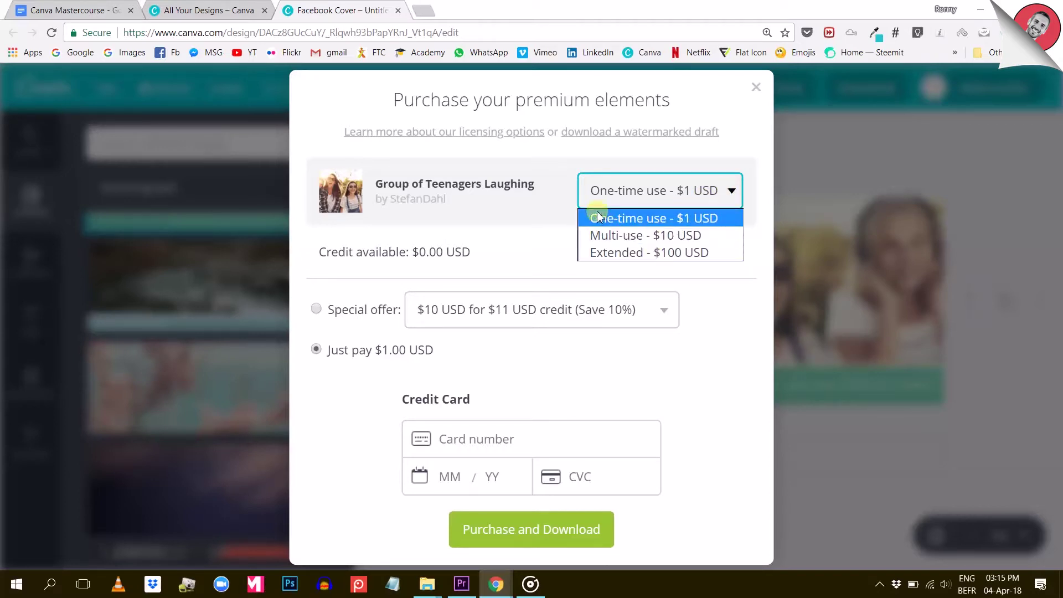
left_click(447, 138)
- Read the licensing options explanation and open the full licence agreements page, keeping One-time use
left_click(446, 139)
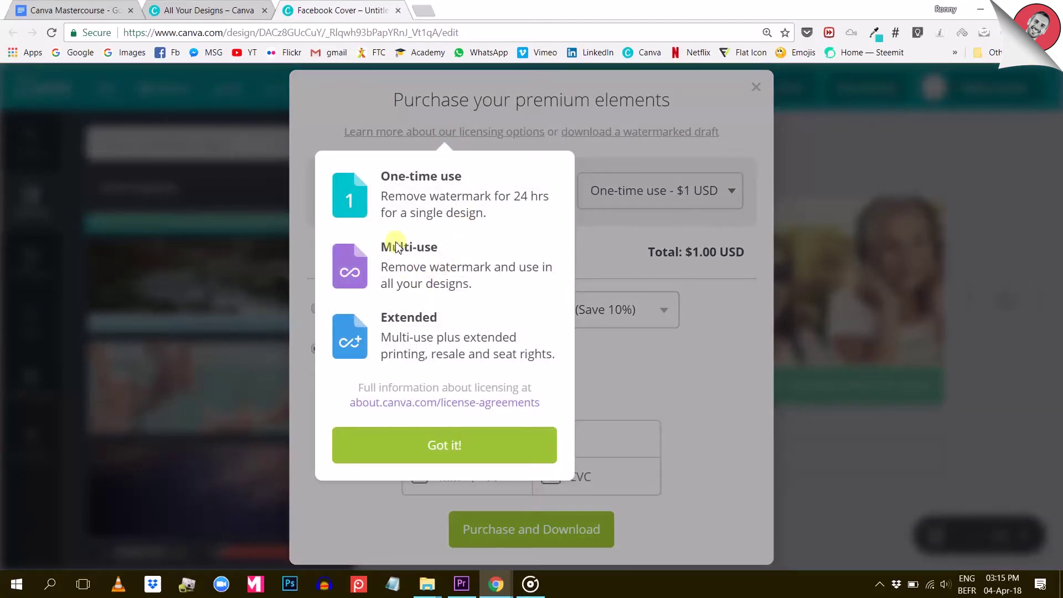
left_click(702, 359)
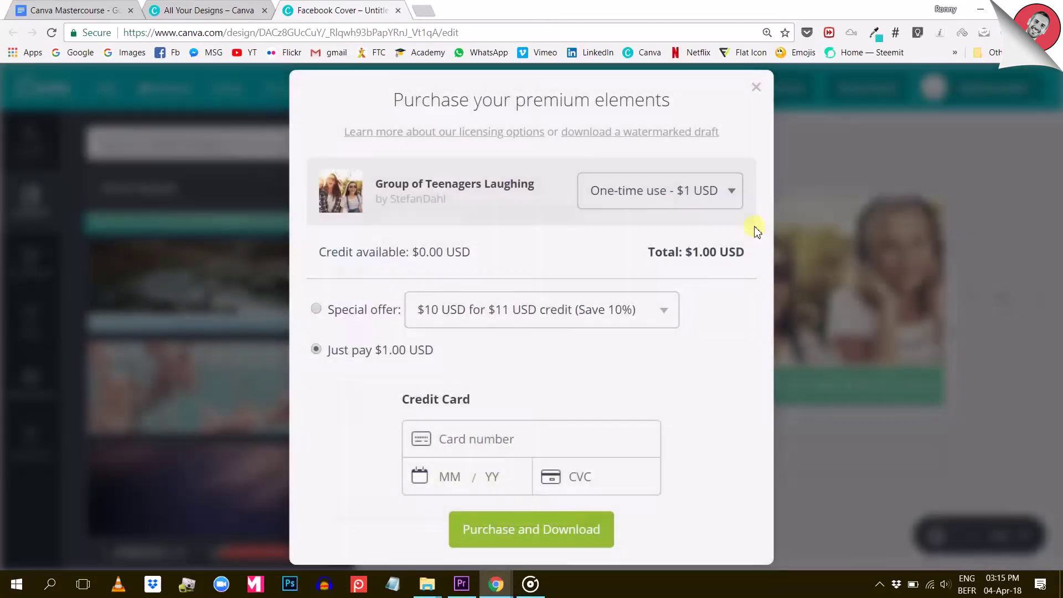
left_click(731, 201)
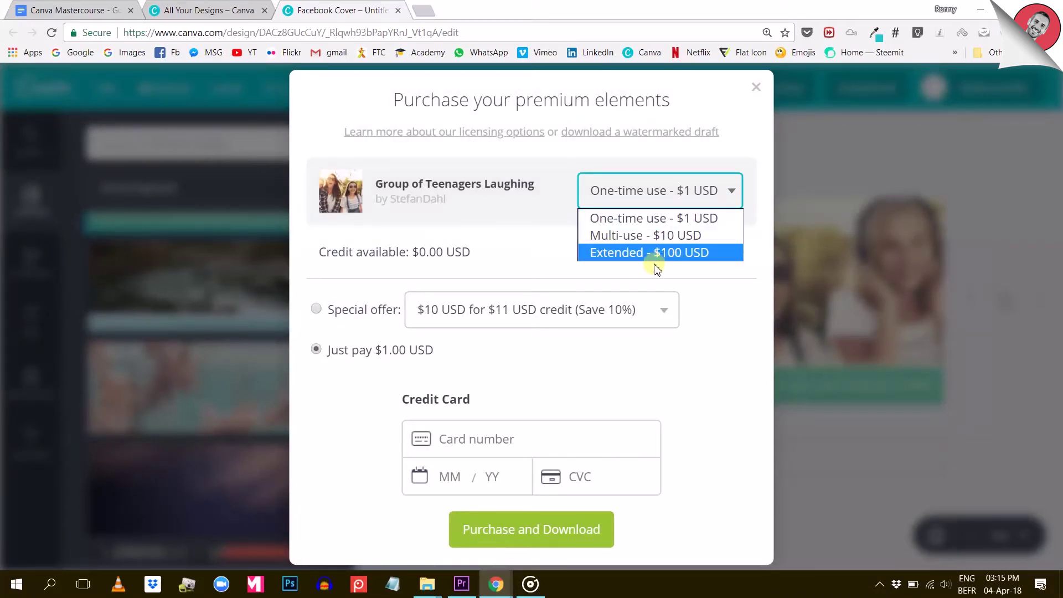
left_click(714, 288)
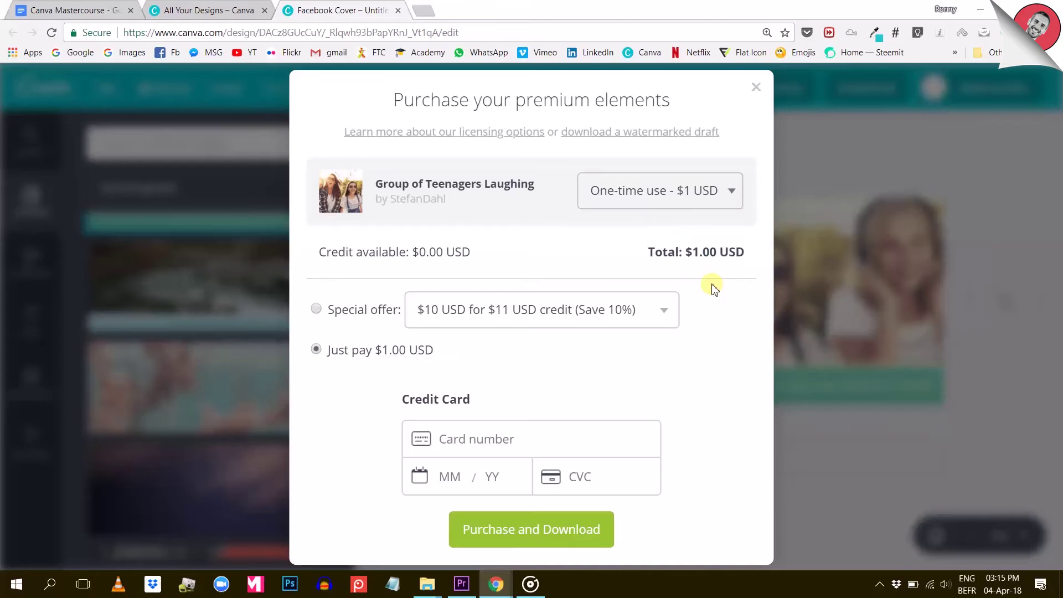
left_click(494, 136)
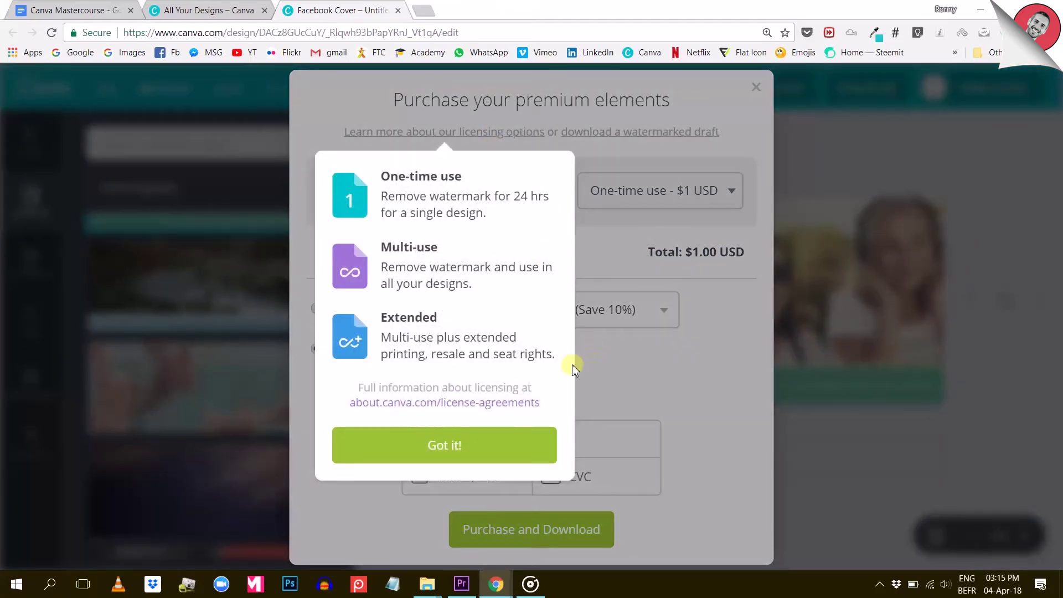
left_click(515, 403)
- Close the licence agreements page and select the special offer of $10 USD for $11 USD credit
key("ctrl+w")
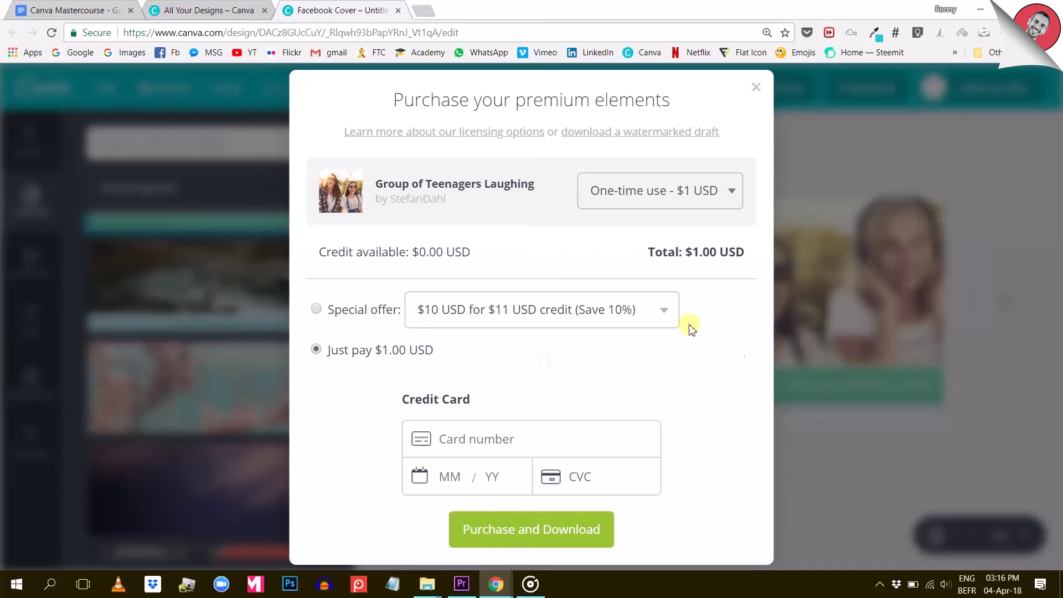
left_click(662, 313)
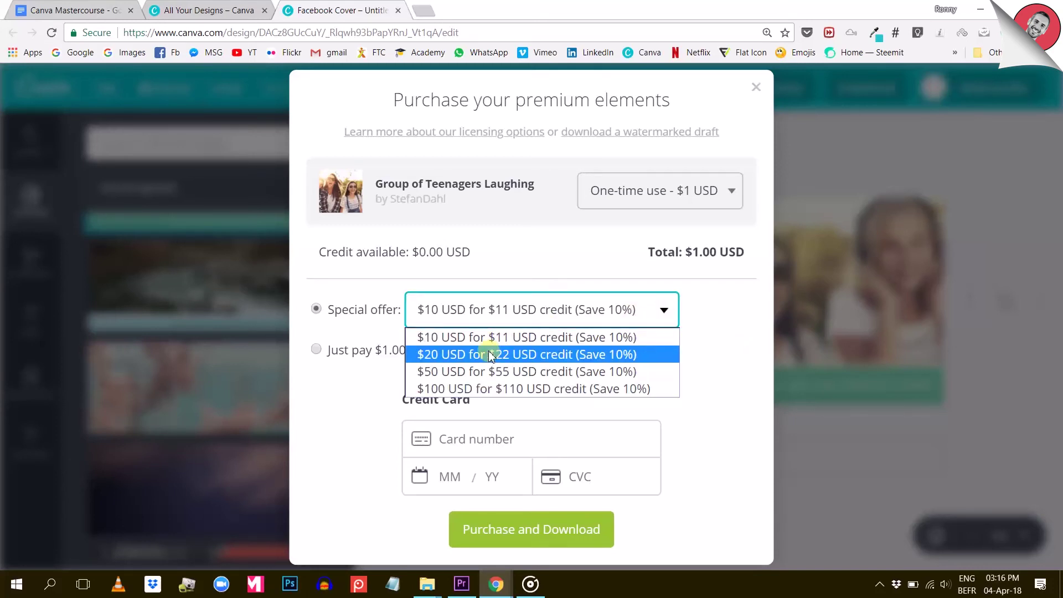
left_click(693, 424)
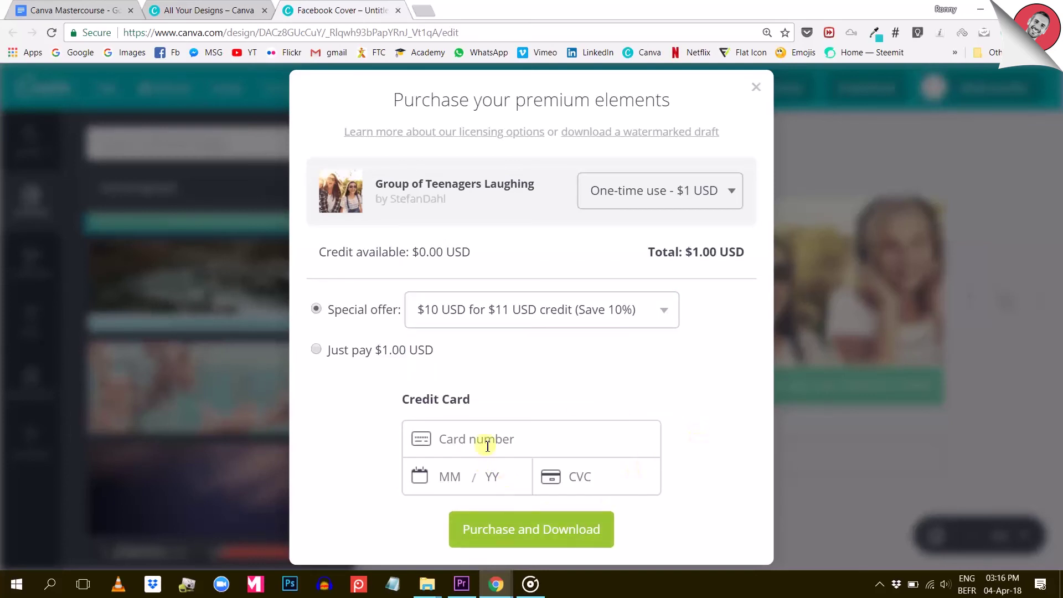